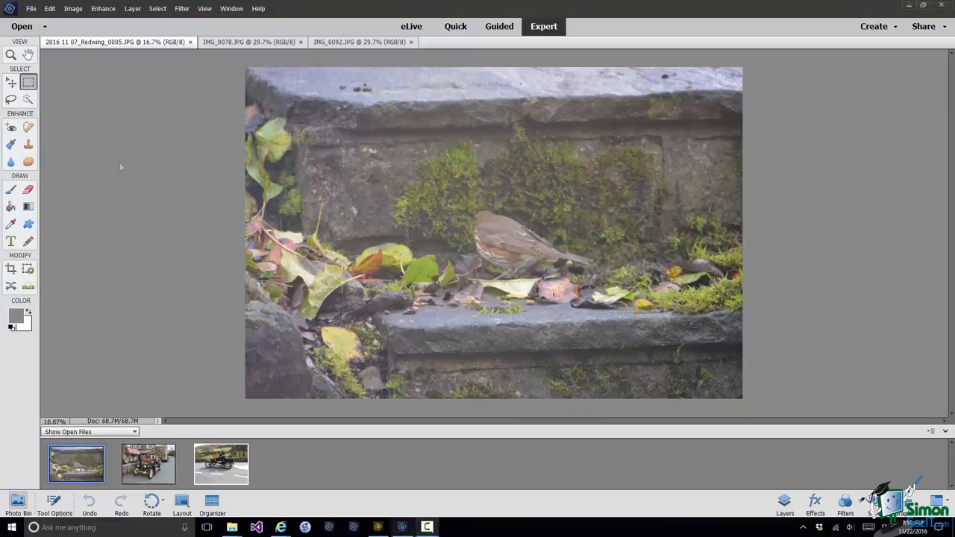
- Open 2007-02-06 Tongariro River Rafting 003.psd from the PSE Library folder, filtering the file list to the Photoshop format
left_click(31, 9)
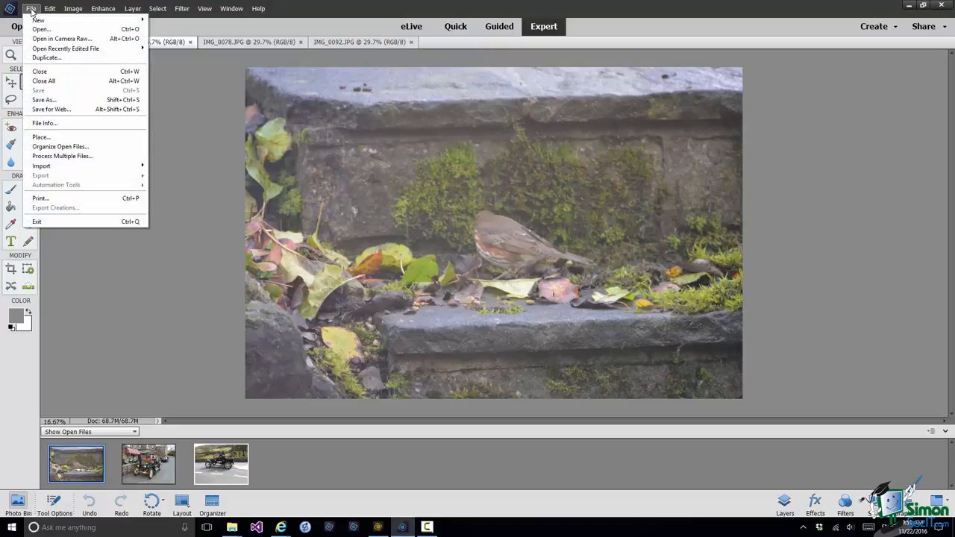
left_click(42, 29)
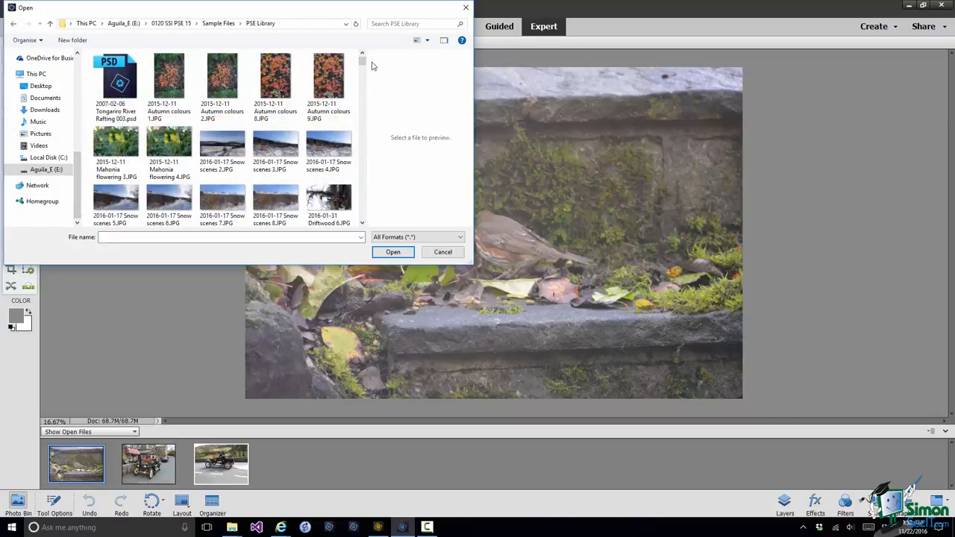
left_click(461, 239)
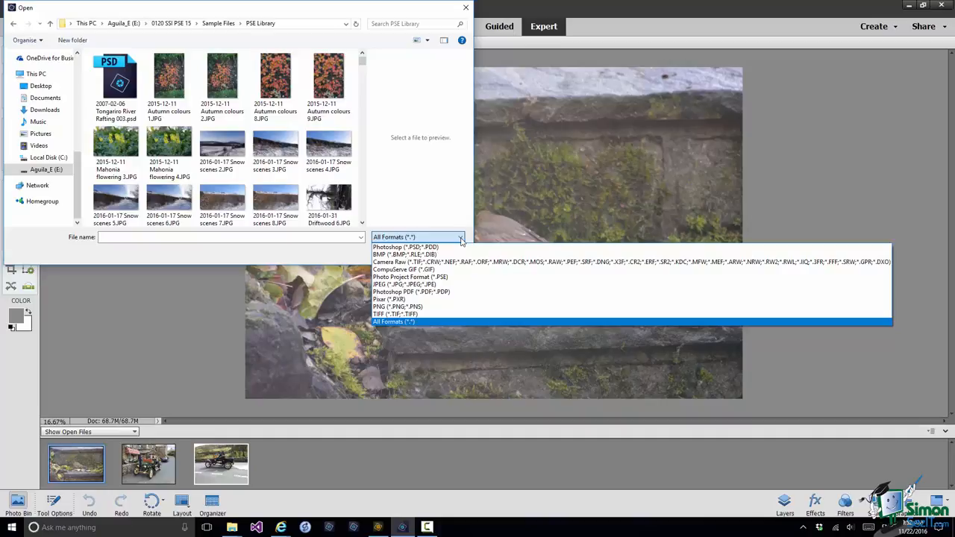
left_click(427, 286)
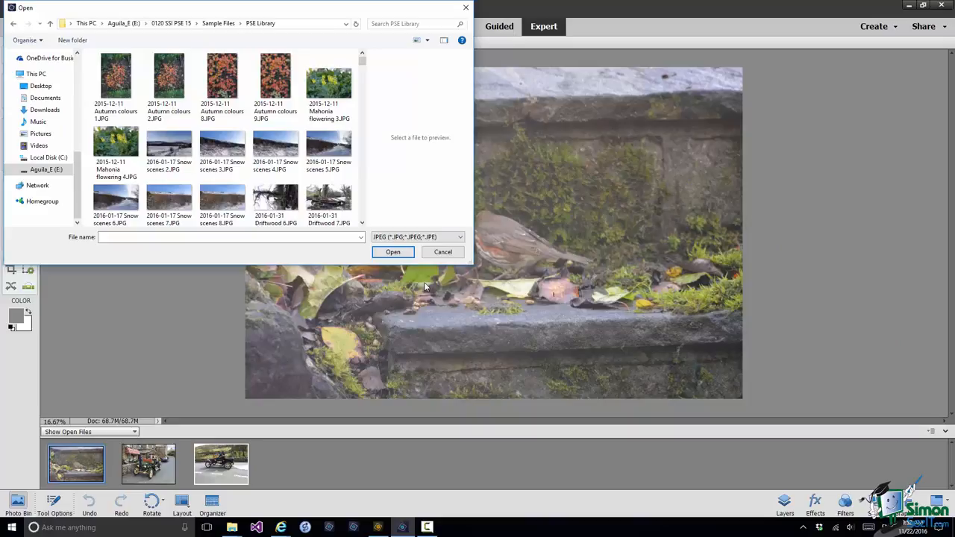
left_click(460, 239)
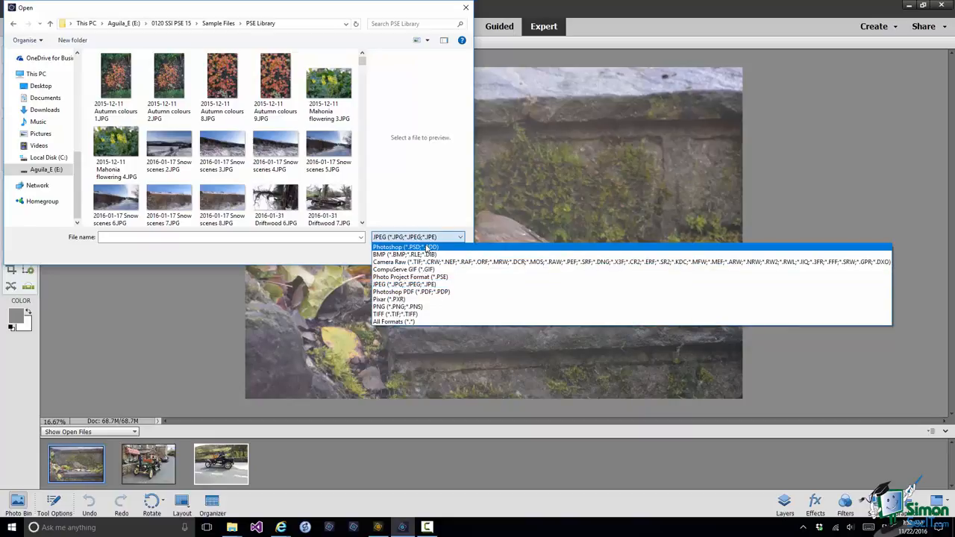
left_click(428, 247)
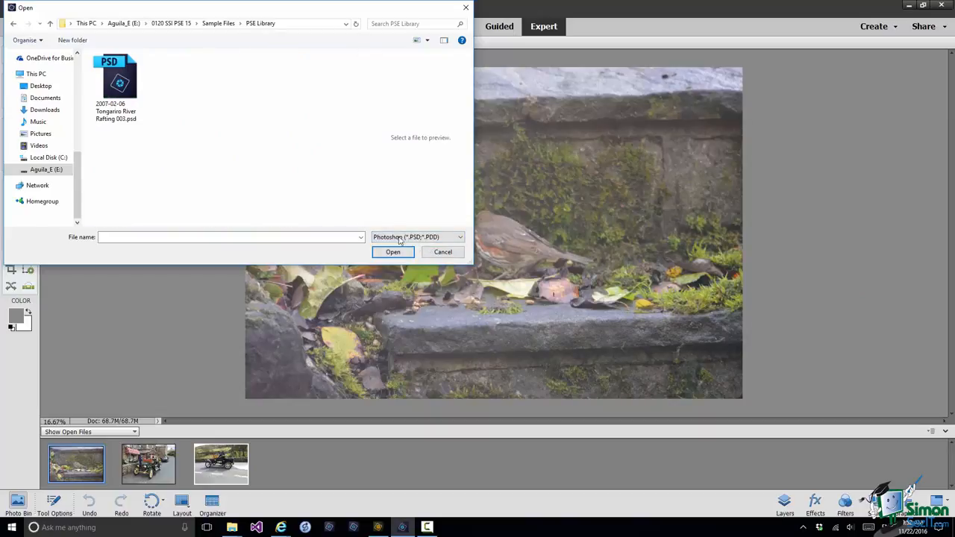
left_click(131, 88)
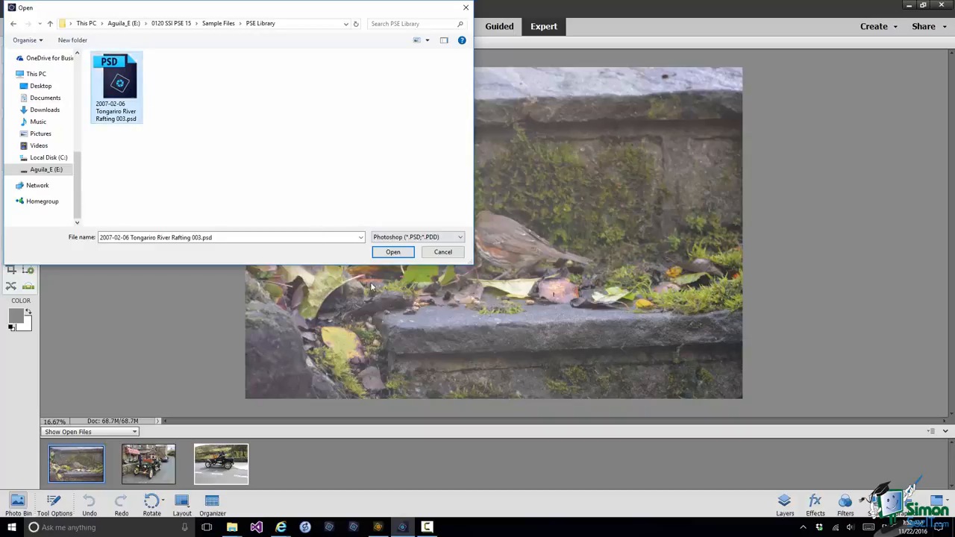
left_click(392, 252)
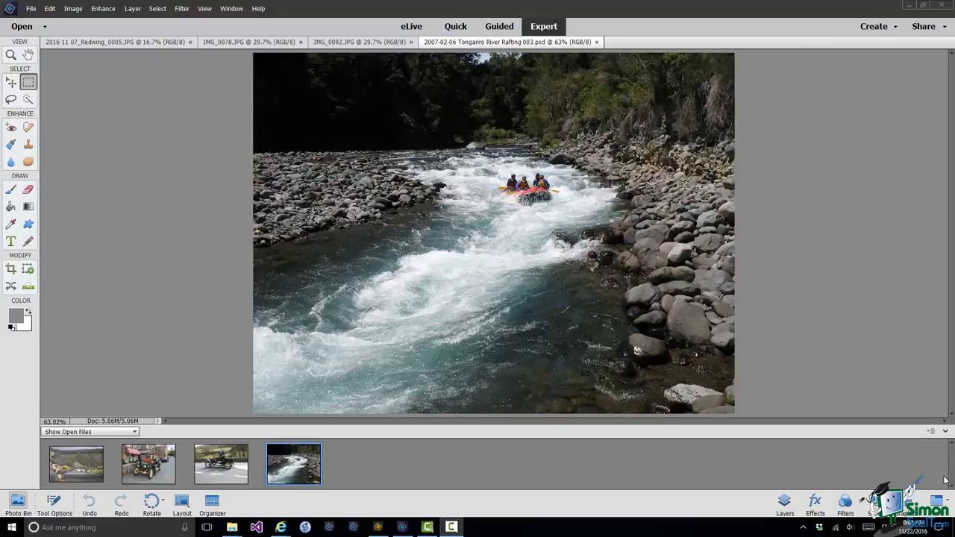
- Switch to Quick mode and crop the rafting photo around the raft to about 1056 × 810 pixels without an aspect restriction
left_click(455, 27)
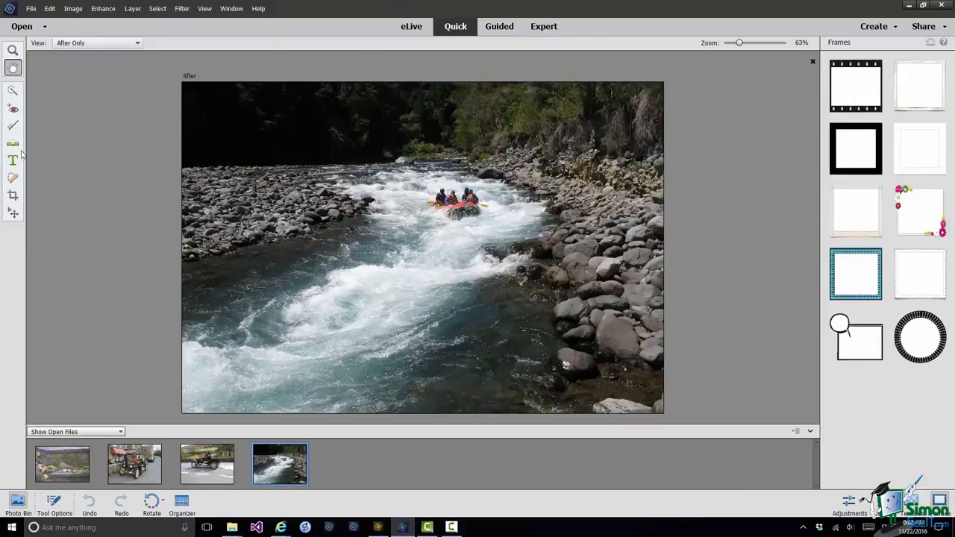
left_click(13, 196)
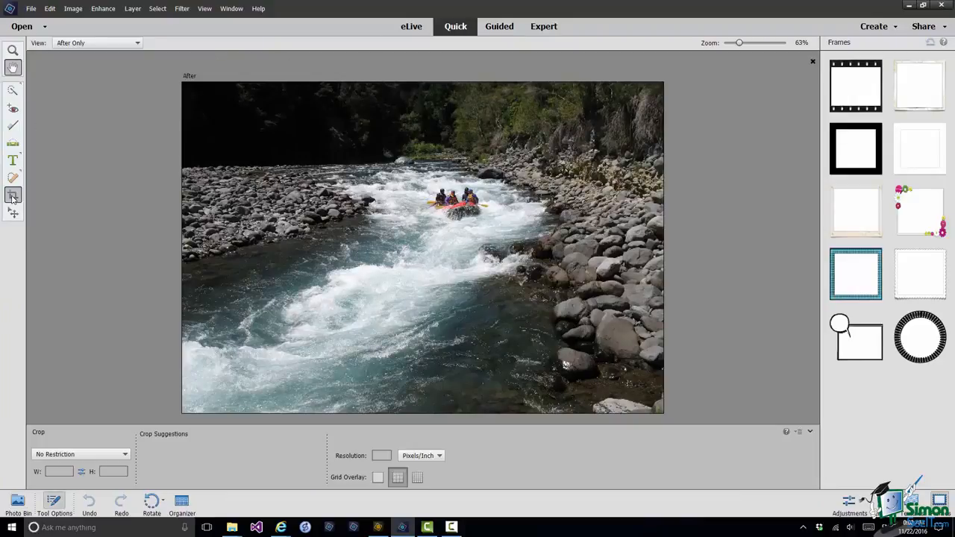
left_click_drag(226, 403, 299, 333)
left_click_drag(630, 85, 598, 96)
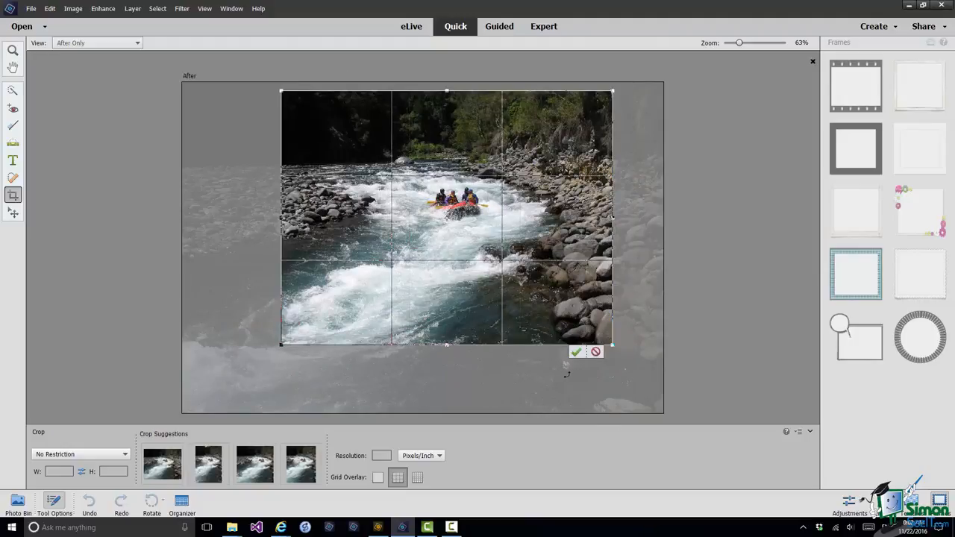
left_click(576, 352)
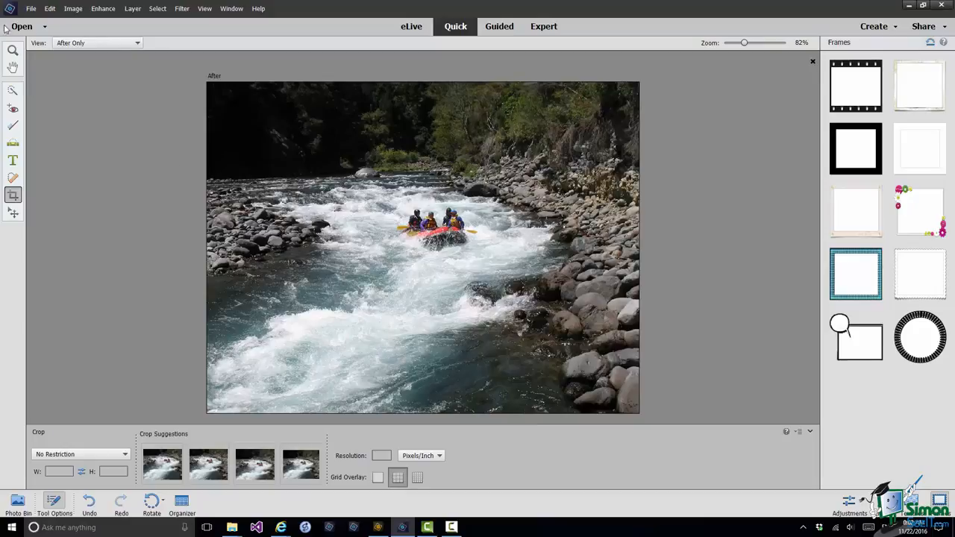
- Save the cropped photo as 2007-02-06 Tongariro River Rafting 003.psd in PSE15 Course Files, included in the Elements Organizer
left_click(29, 10)
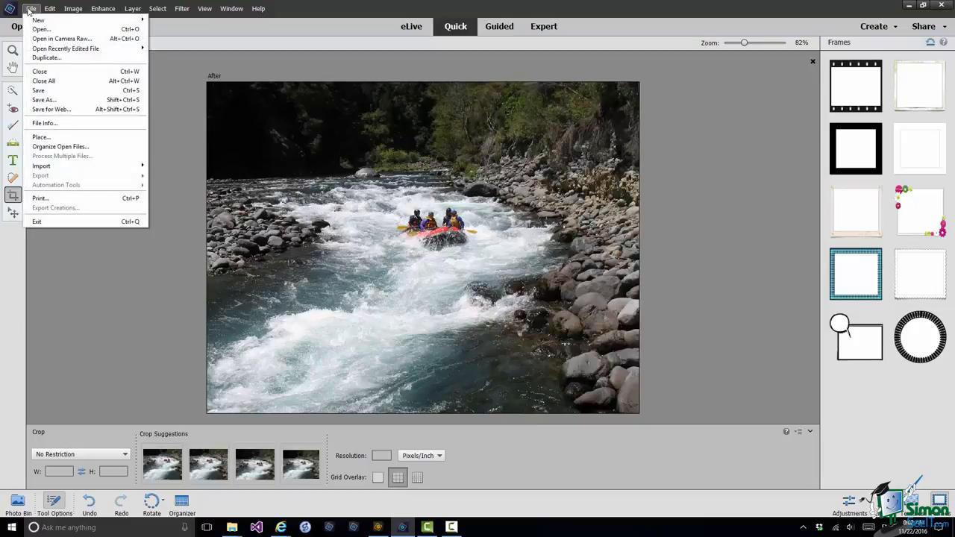
left_click(47, 100)
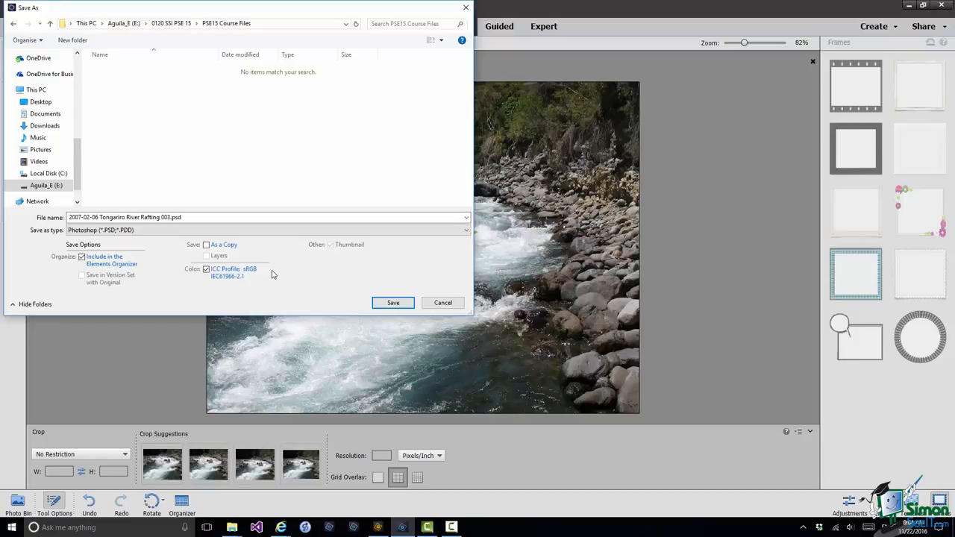
left_click(395, 302)
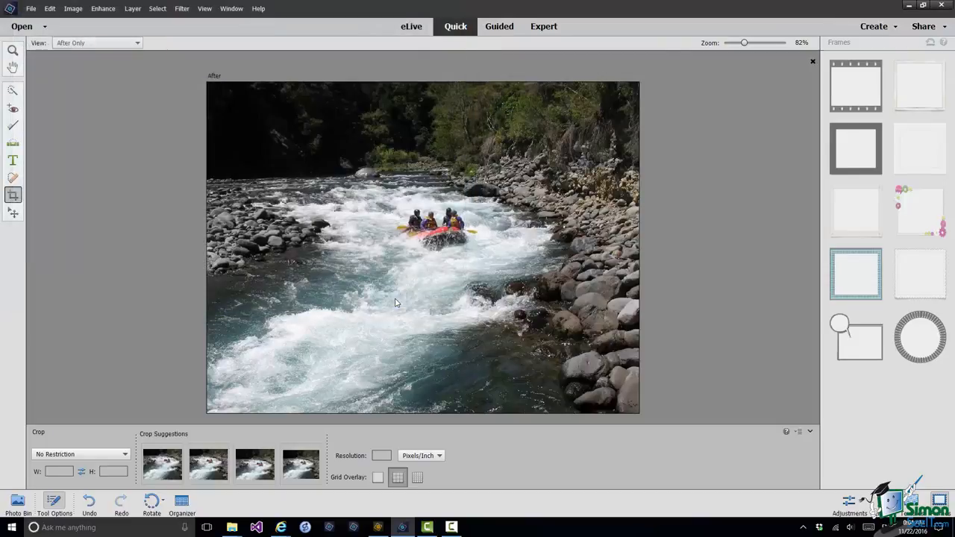
- Switch to the Elements Organizer, look for the rafting photo among the oldest media, and return to the Photo Editor
left_click(183, 504)
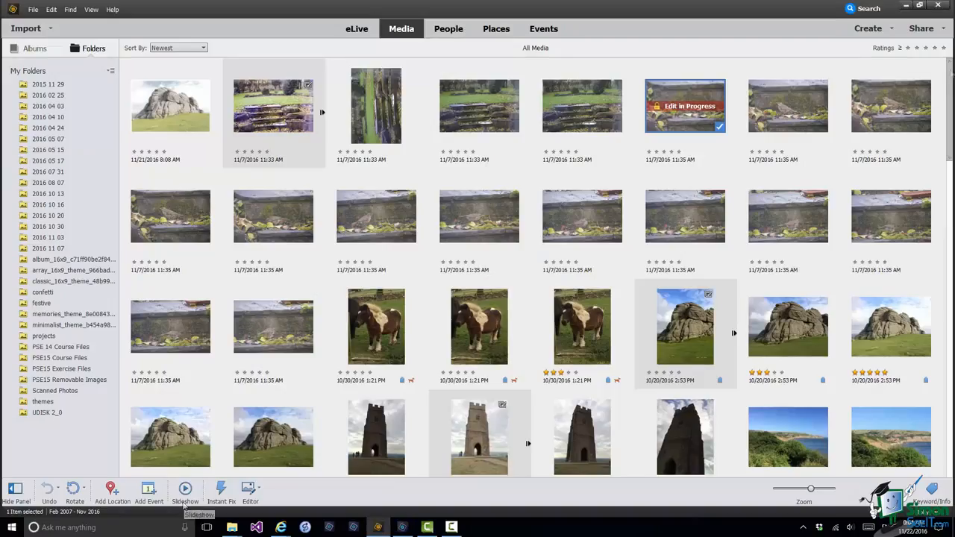
left_click_drag(948, 88, 948, 446)
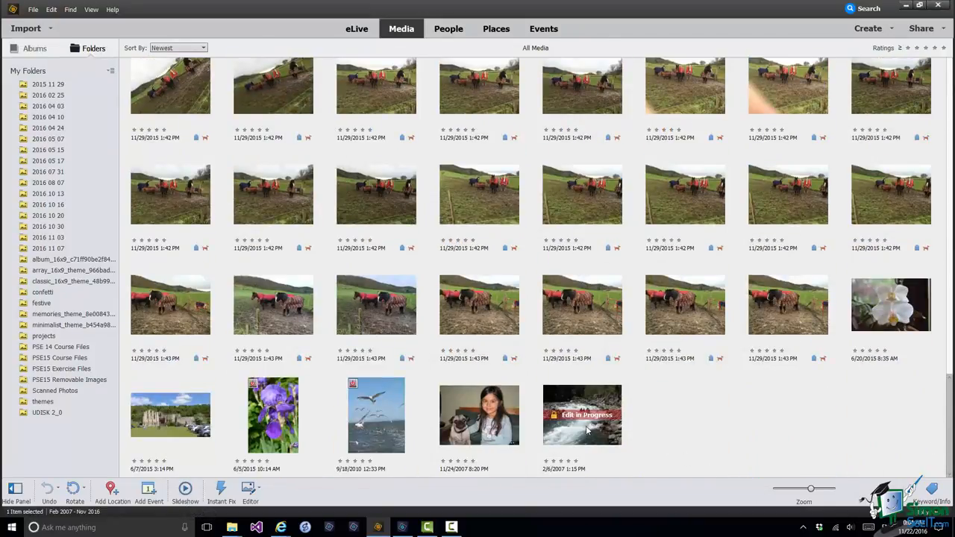
left_click(250, 488)
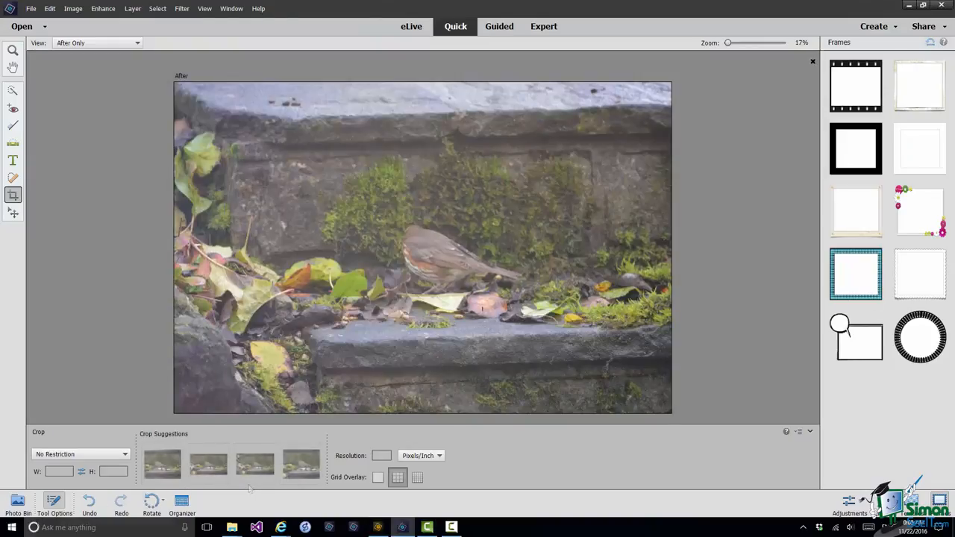
- Show the open photos in place of the crop options and close the cropped rafting photo
left_click(56, 506)
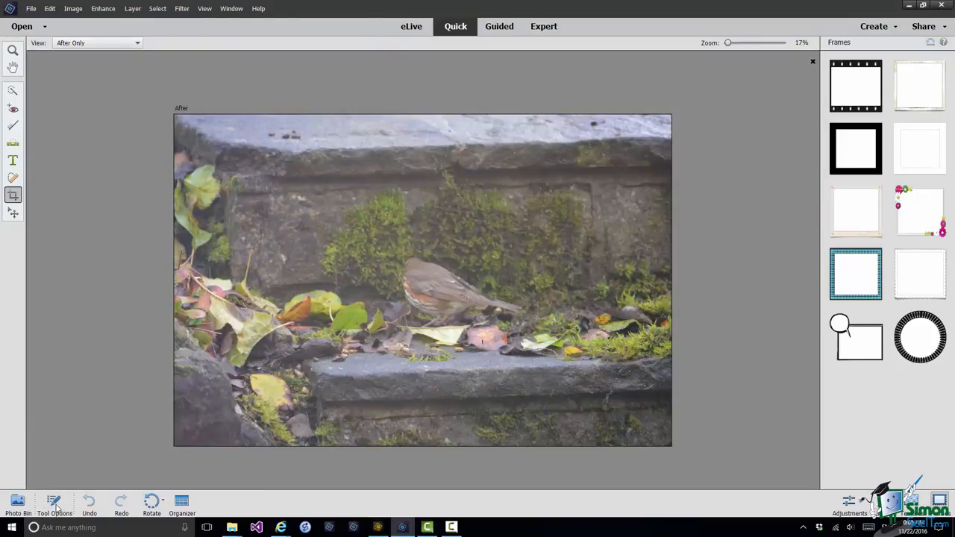
left_click(17, 503)
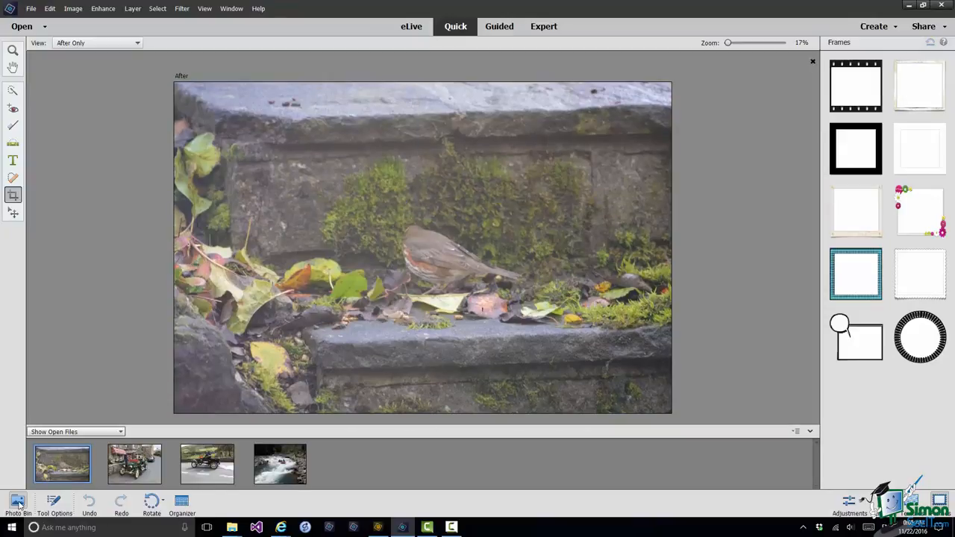
left_click(289, 464)
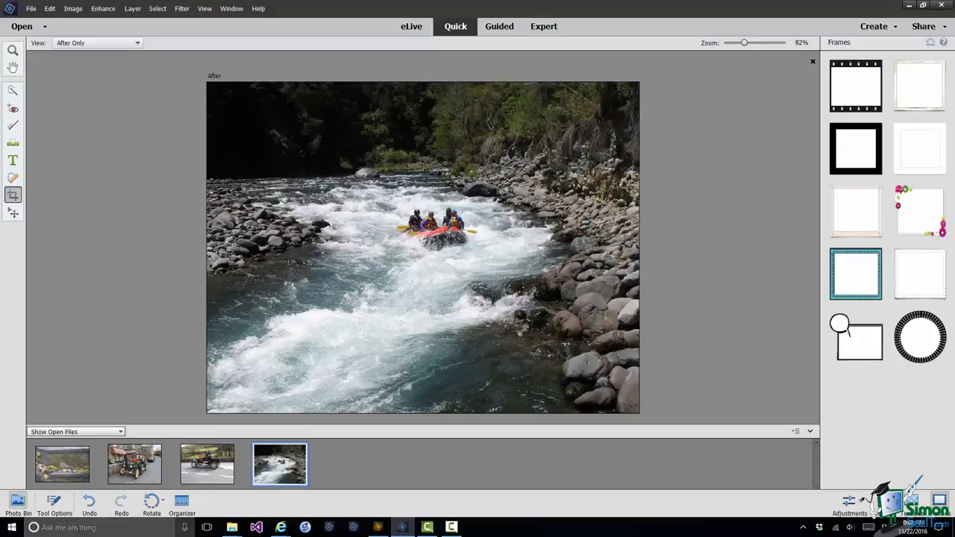
right_click(274, 468)
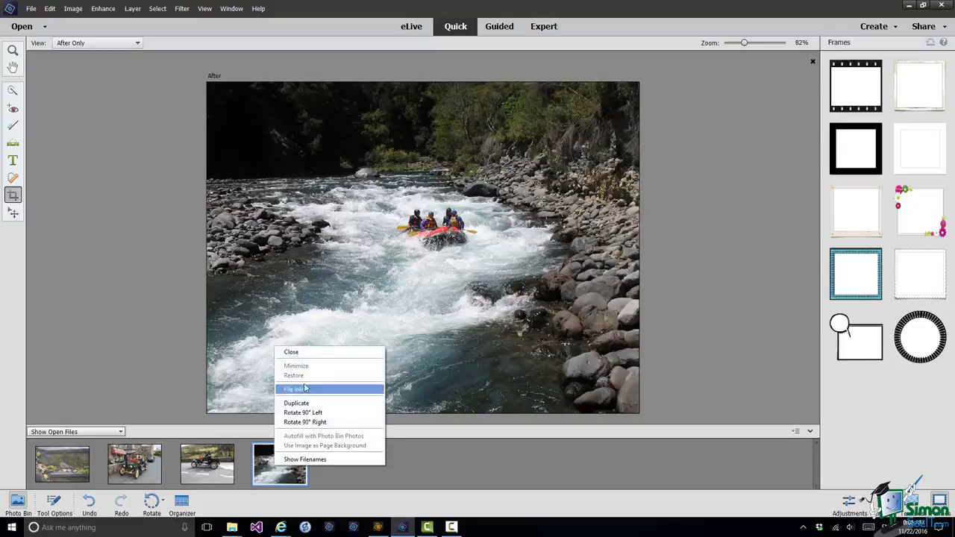
left_click(309, 352)
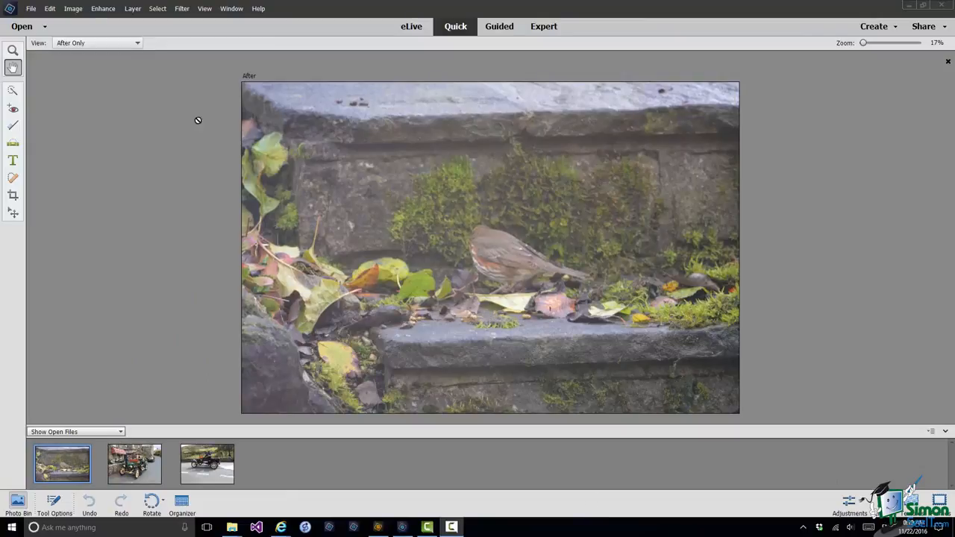
- Reopen the PSE15 Course Files version of 2007-02-06 Tongariro River Rafting 003.psd from the recently edited files
left_click(31, 9)
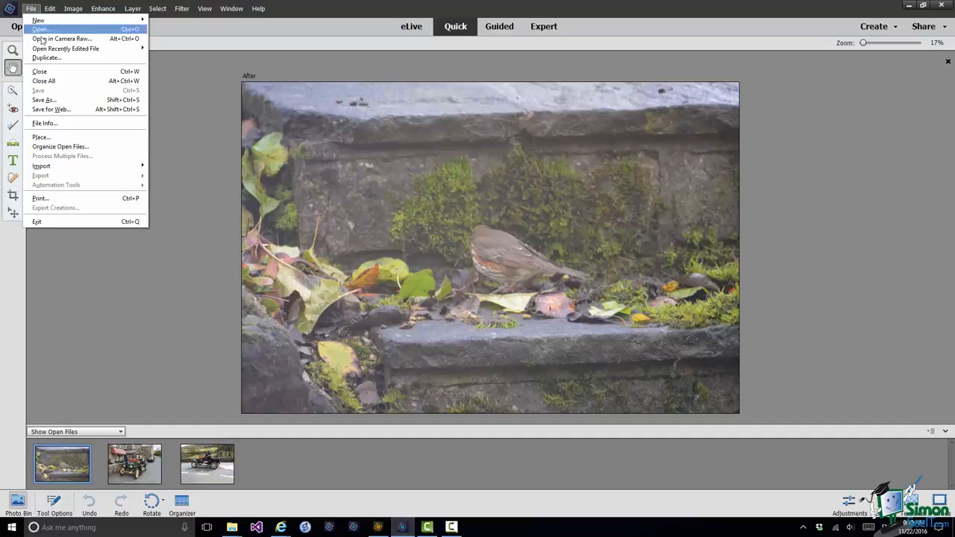
mouse_move(43, 49)
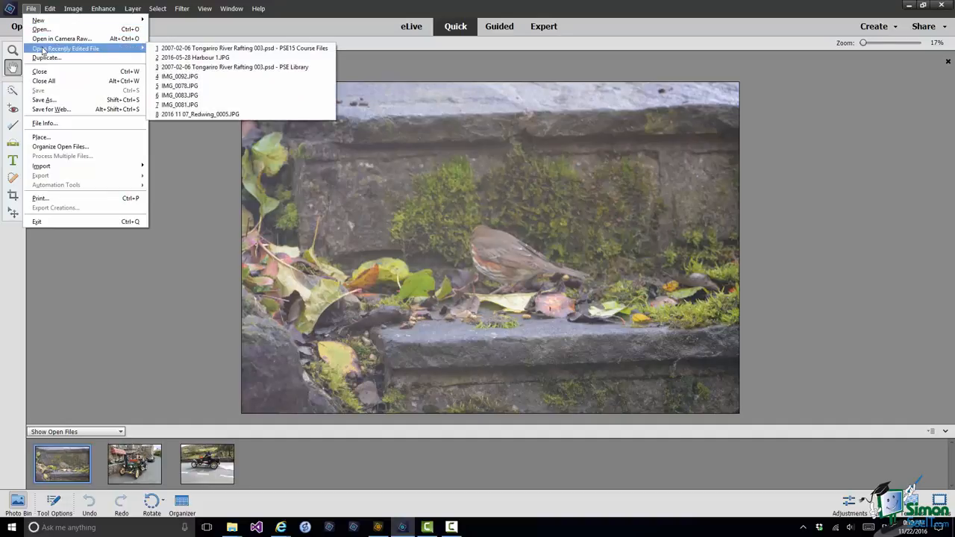
left_click(226, 49)
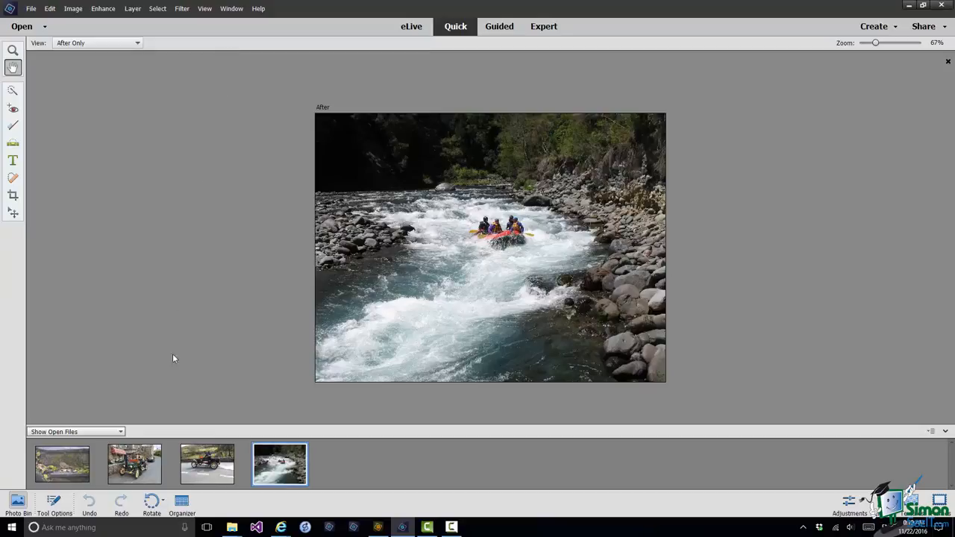
- Switch to the Elements Organizer, examine the rafting photo's metadata, and return to the Photo Editor
left_click(181, 503)
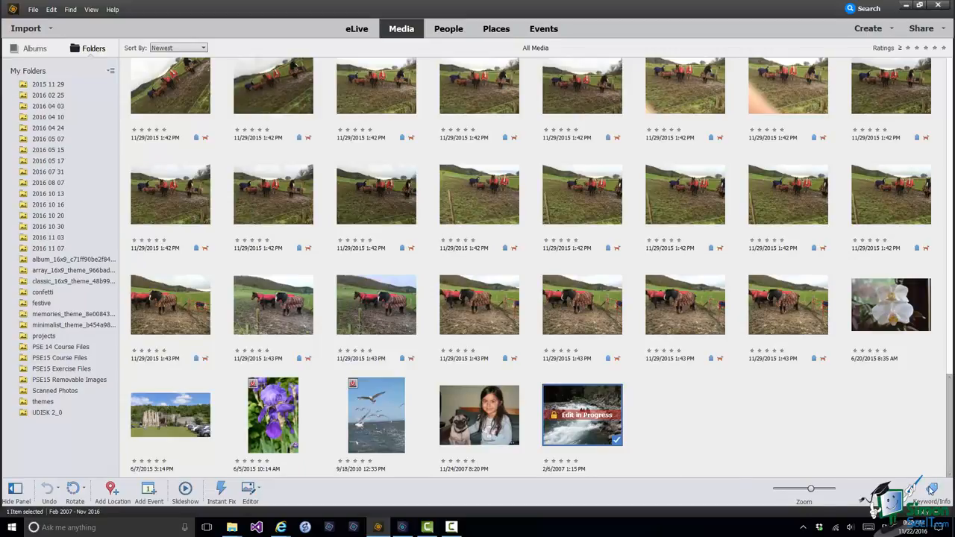
left_click(930, 490)
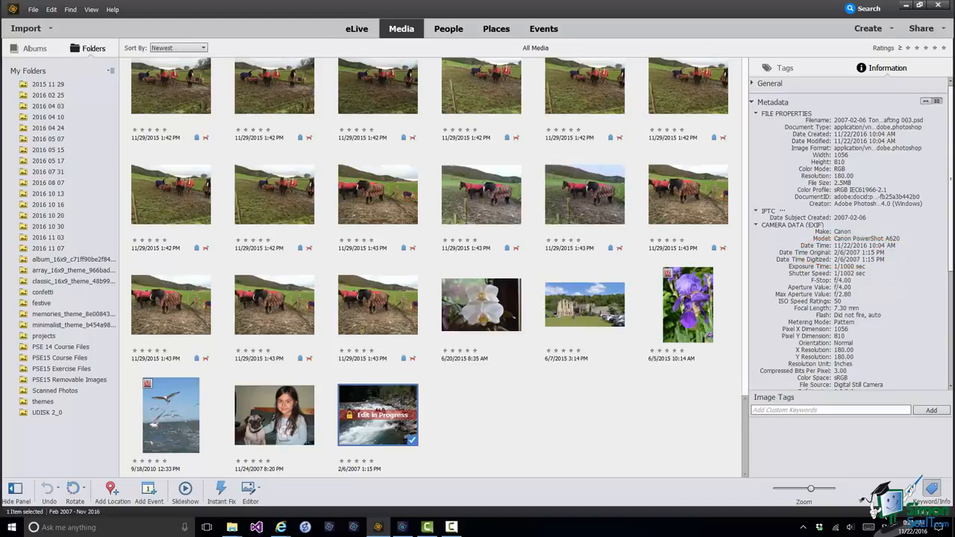
left_click(249, 489)
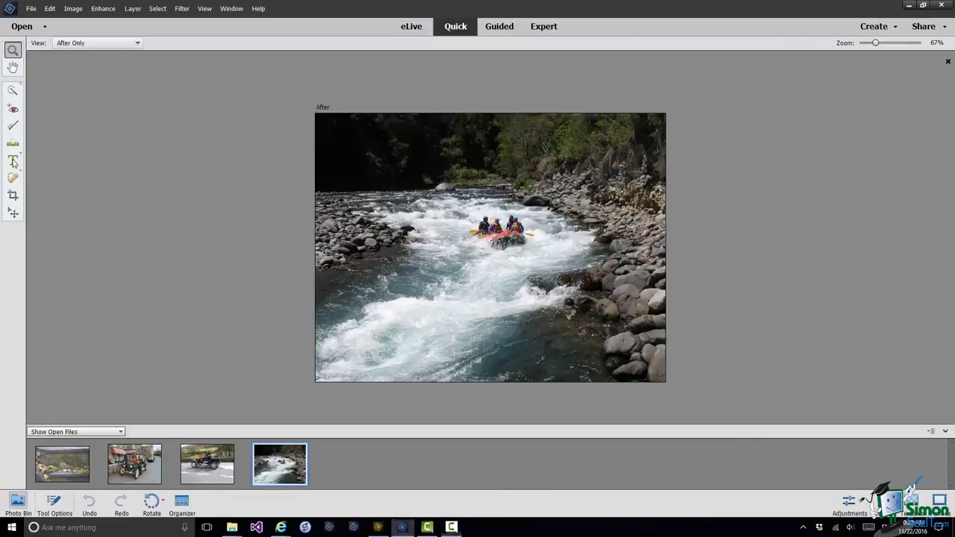
- Add the horizontal text "Tongariro" to the rafting photo and move it onto the white water below the raft
left_click(13, 161)
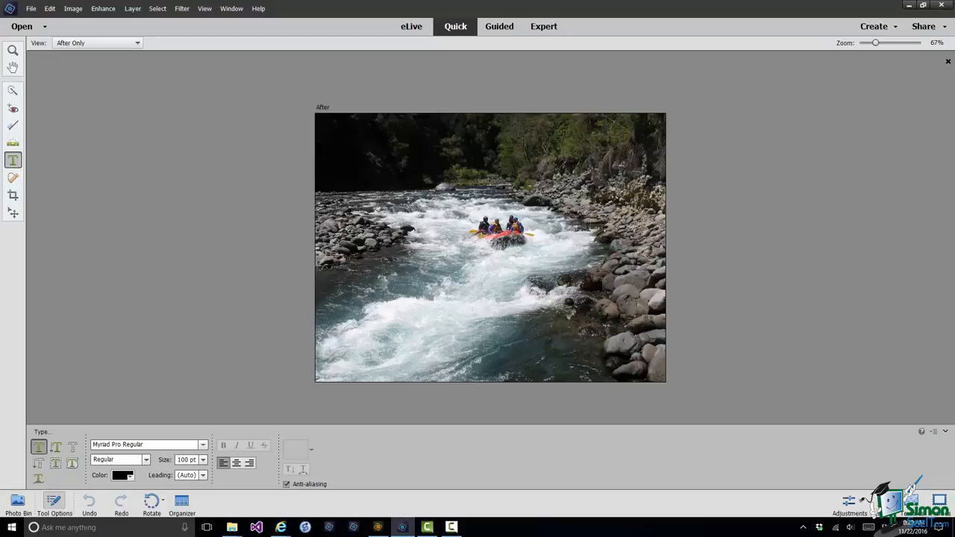
left_click(341, 298)
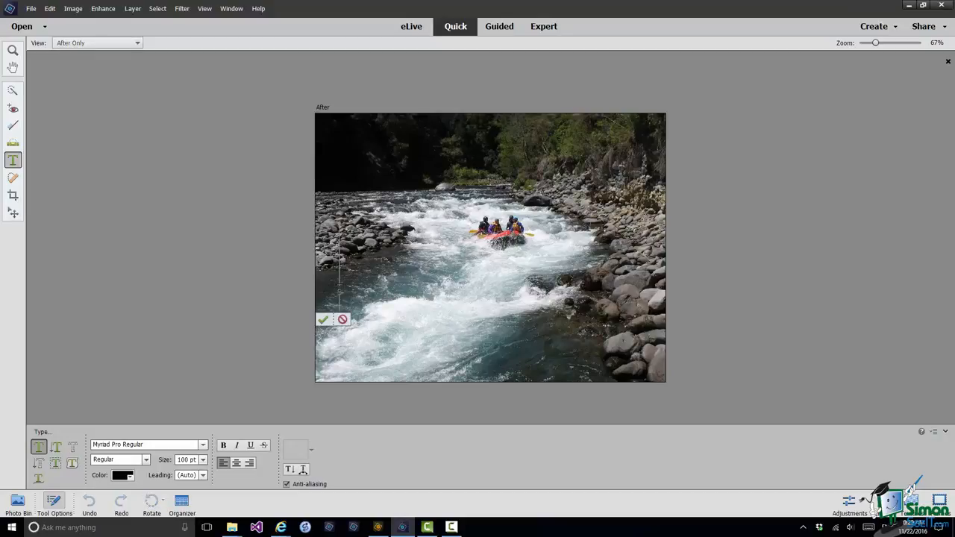
type("Tongariro")
left_click_drag(340, 268, 546, 267)
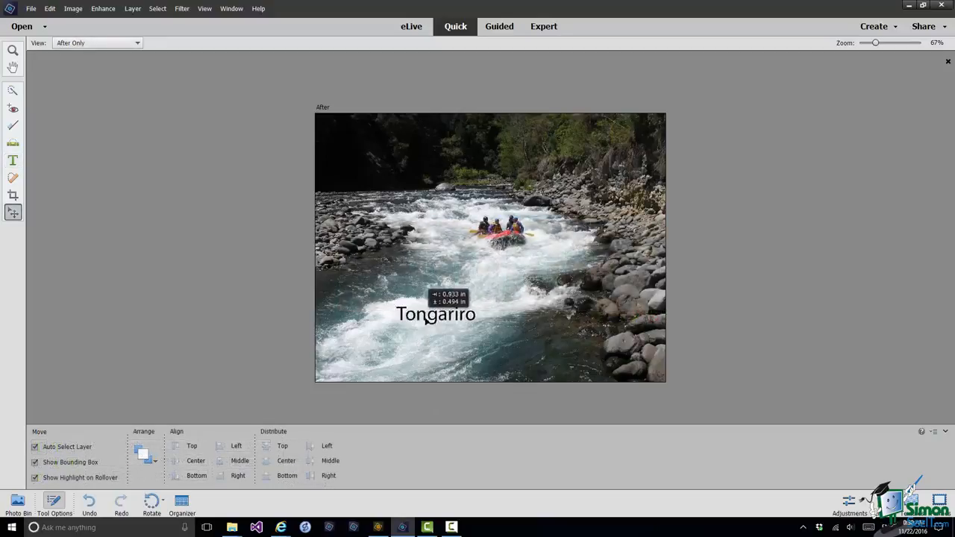
left_click_drag(425, 318, 459, 307)
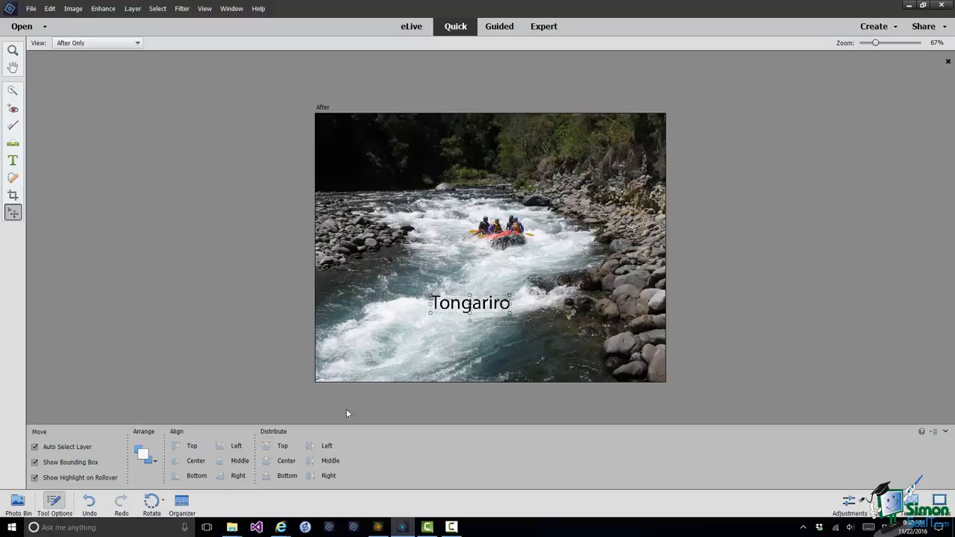
- Save the rafting photo with its layers as 2007-02-06 Tongariro River Rafting 003_edited-1.psd, in a version set with the original
left_click(31, 9)
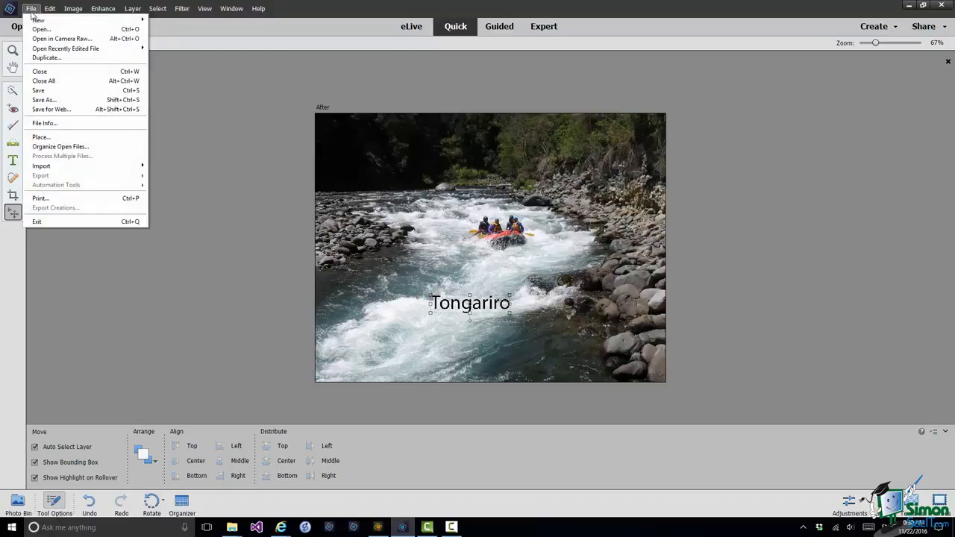
left_click(55, 91)
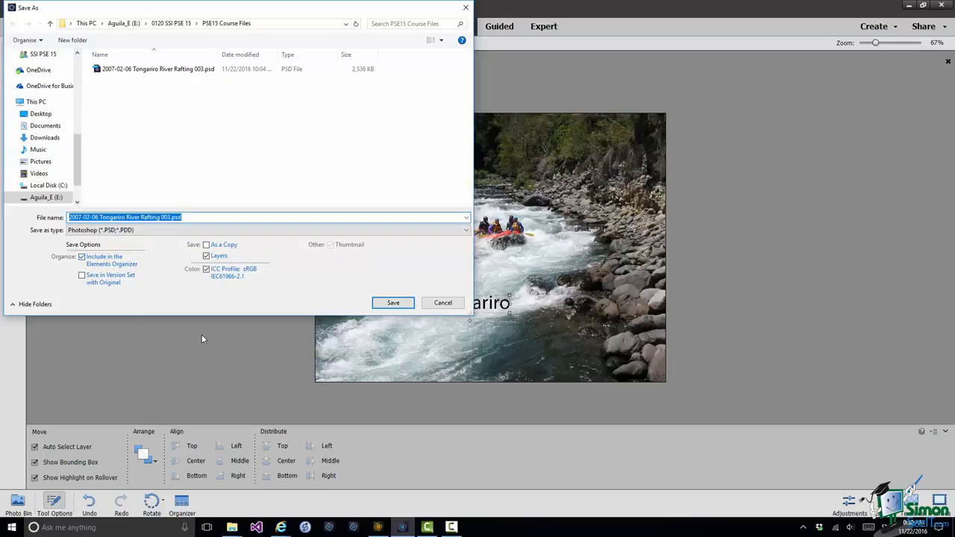
left_click(82, 276)
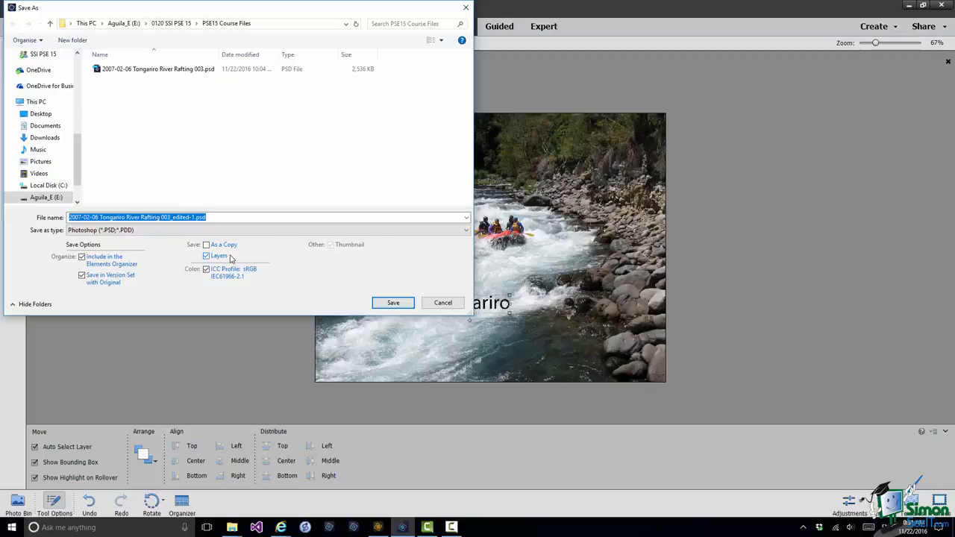
left_click(395, 303)
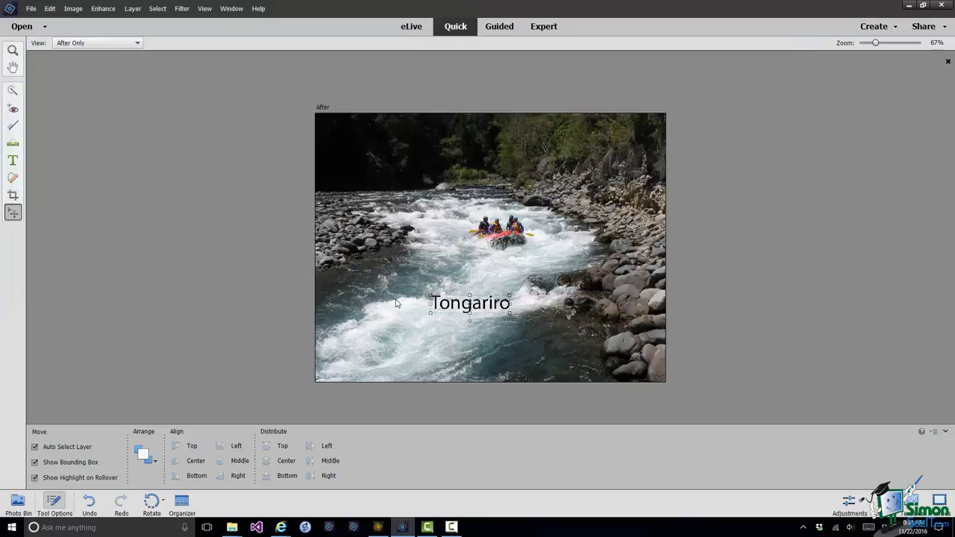
- Switch to the Elements Organizer, expand the rafting photo's version set to examine both versions, and return to the Photo Editor
left_click(186, 504)
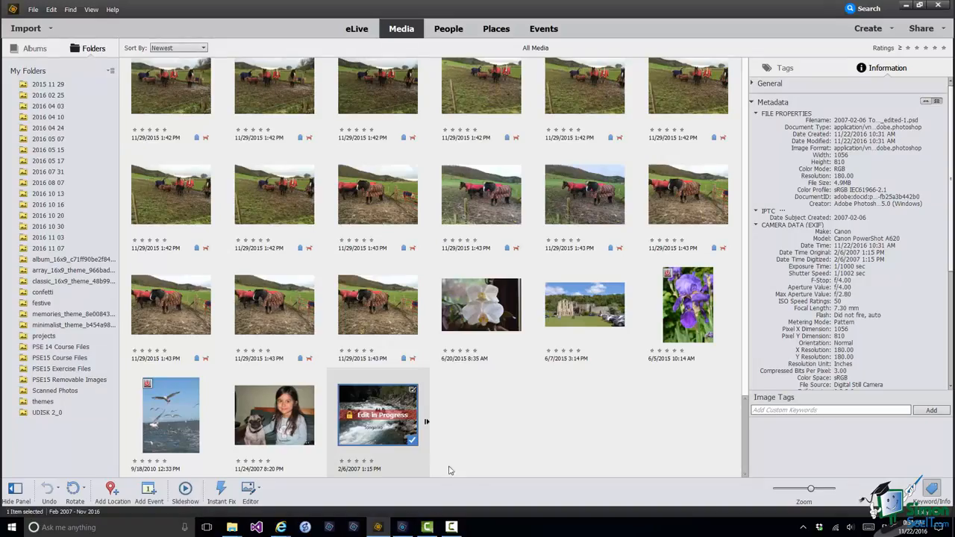
left_click(426, 422)
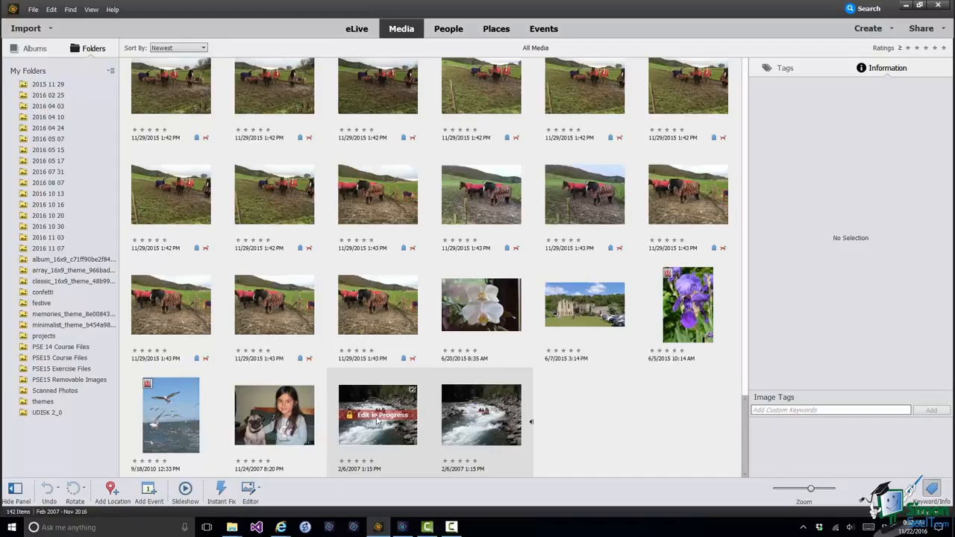
left_click(249, 491)
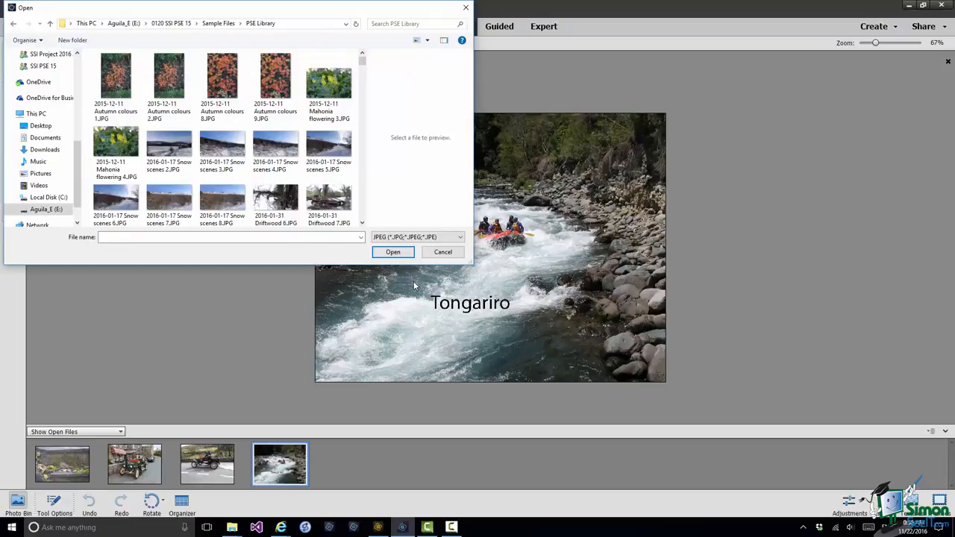
- Open 2015-12-11 Autumn colours 9.JPG and save it to PSE15 Course Files in Photoshop format without including it in the Elements Organizer
left_click(276, 82)
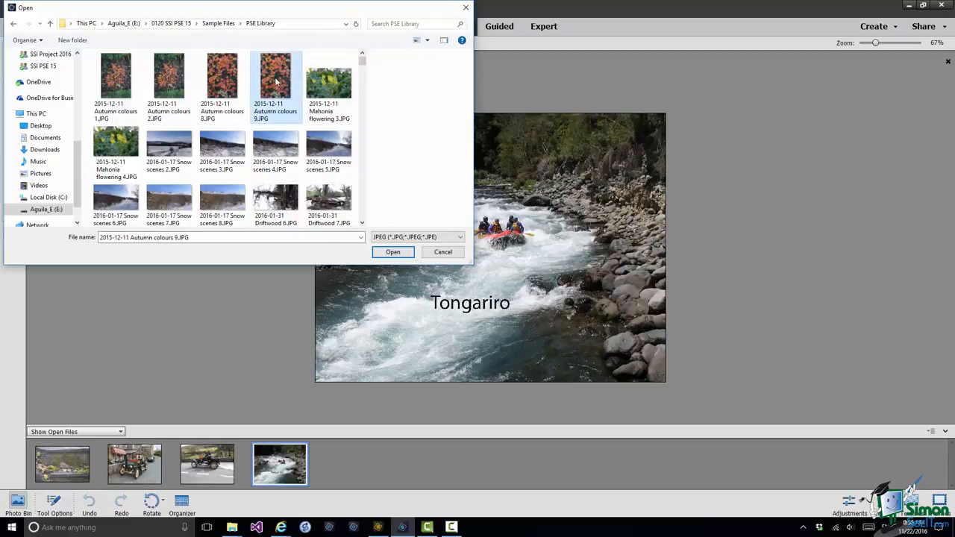
left_click(392, 252)
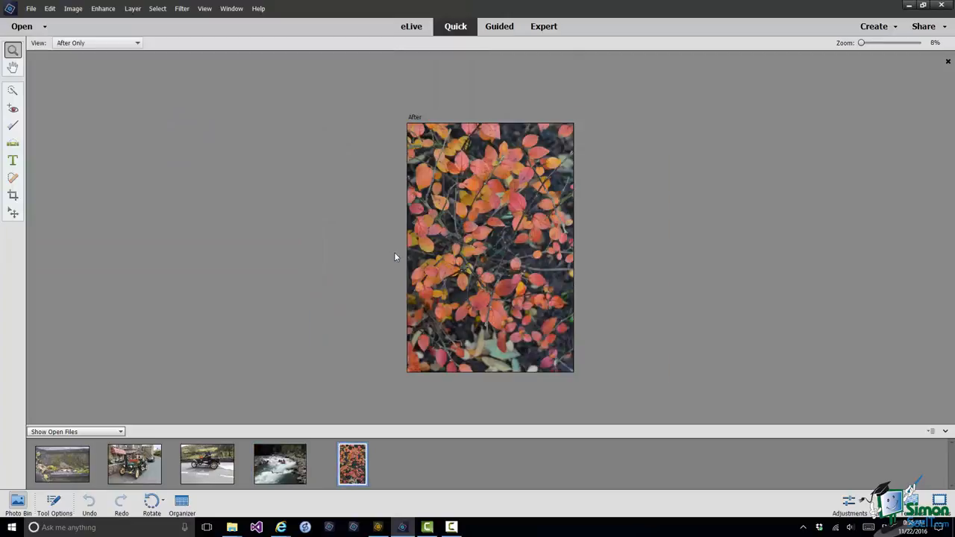
left_click(32, 8)
left_click(45, 110)
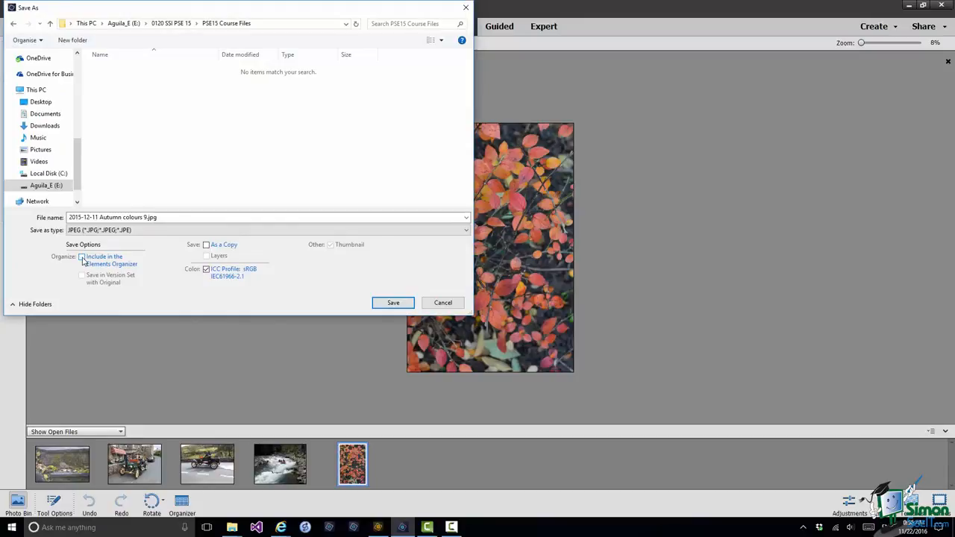
left_click(467, 233)
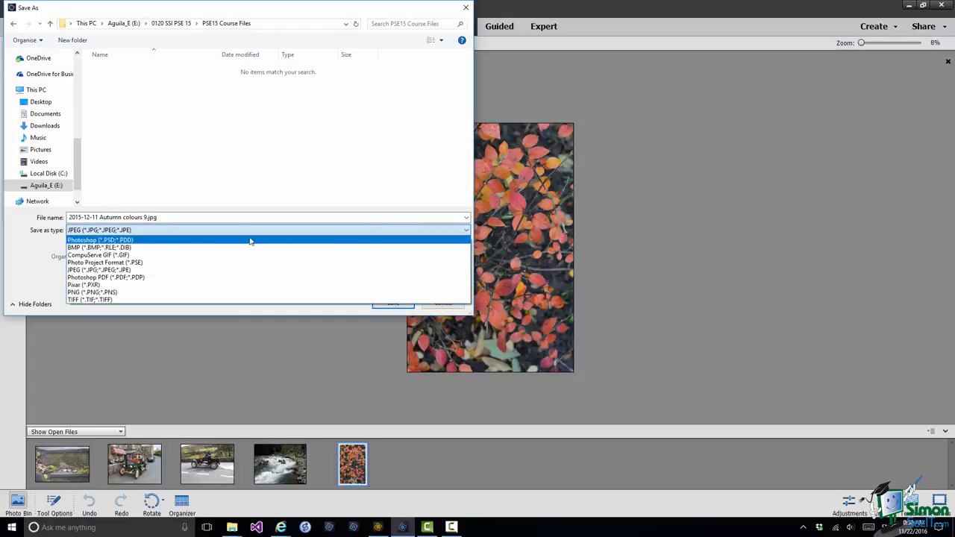
left_click(131, 239)
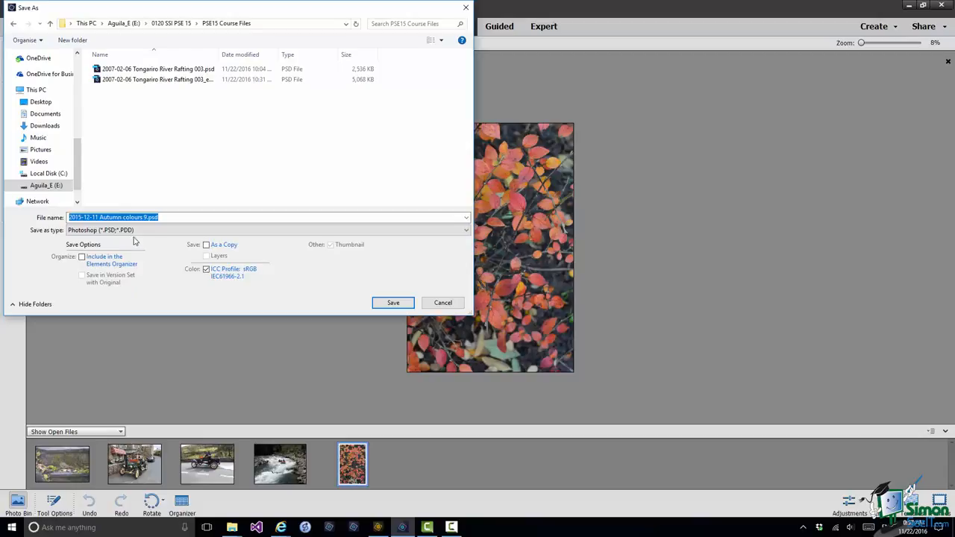
left_click(396, 303)
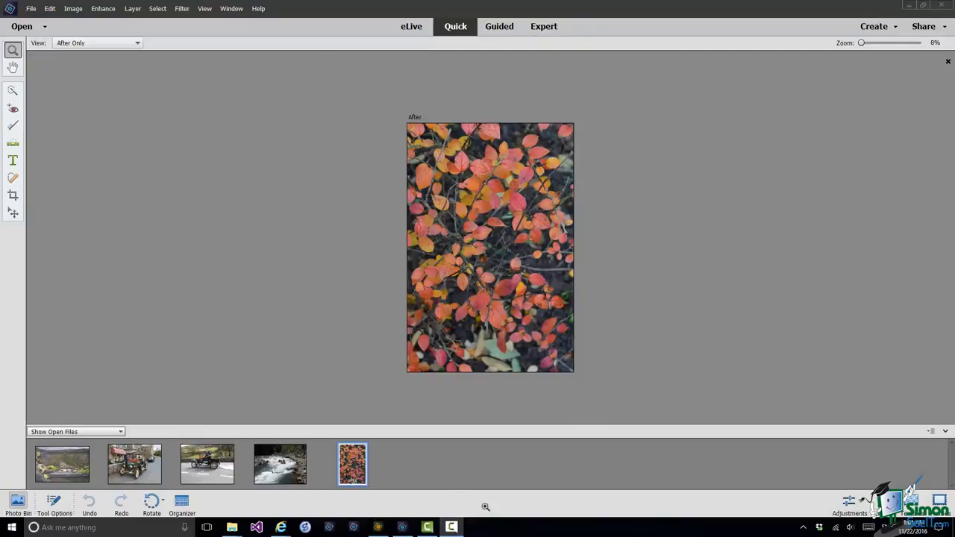
- Duplicate the autumn leaves image under the name "2015-12-11 Autumn colours 9 copy"
left_click(30, 9)
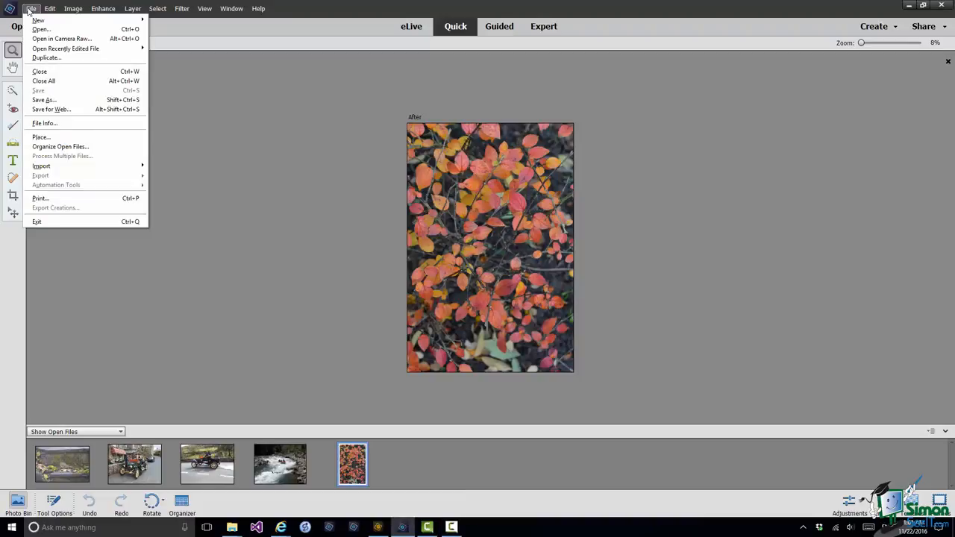
left_click(43, 58)
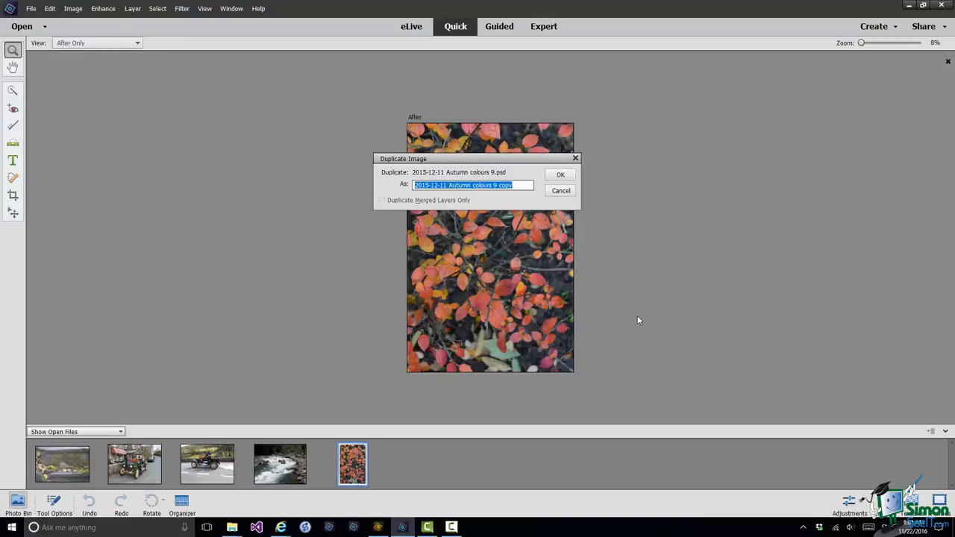
left_click(560, 175)
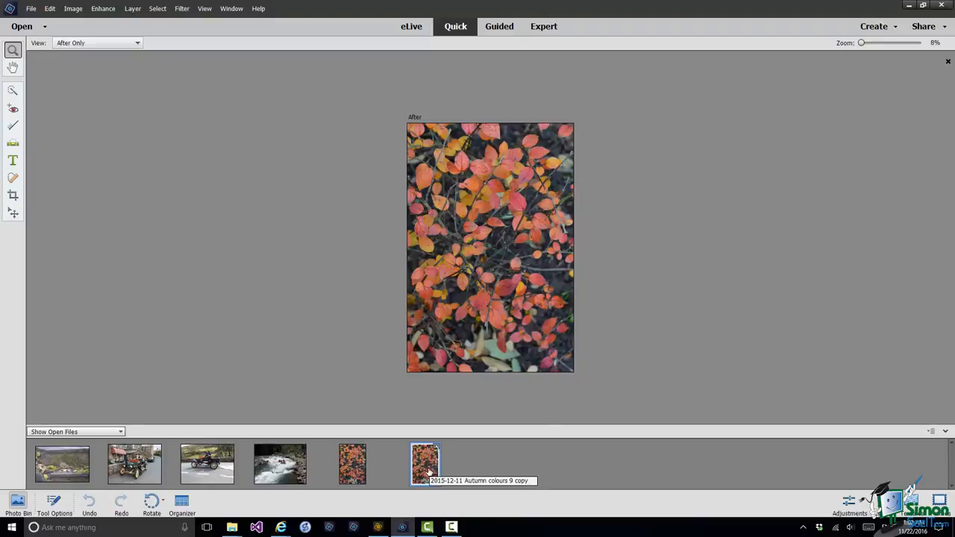
- Close the original autumn leaves photo from the open files, keeping its duplicate open
left_click(356, 467)
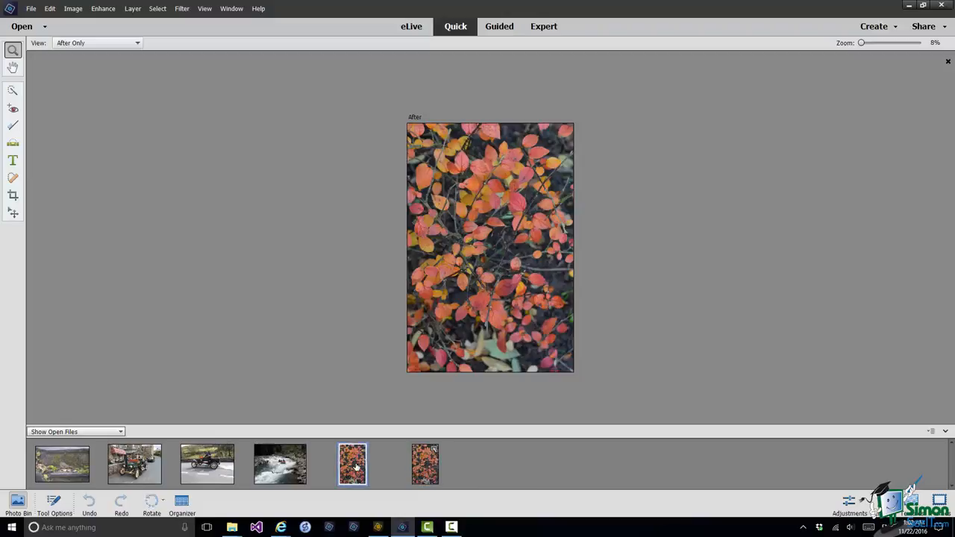
right_click(355, 467)
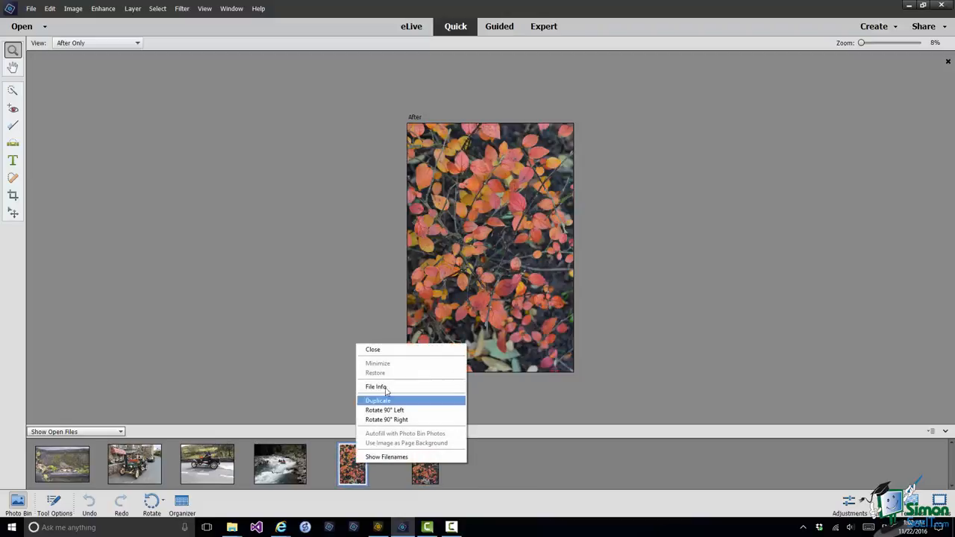
left_click(380, 350)
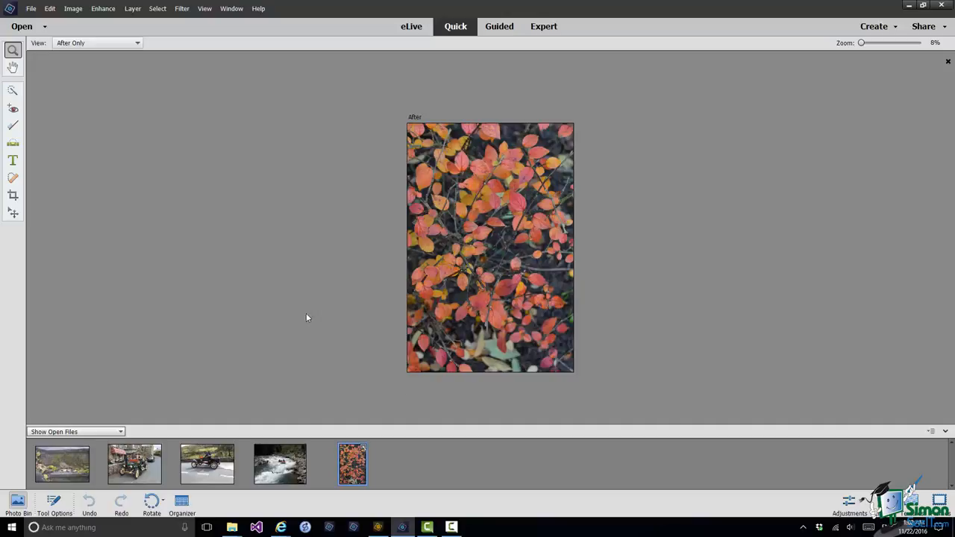
left_click(31, 9)
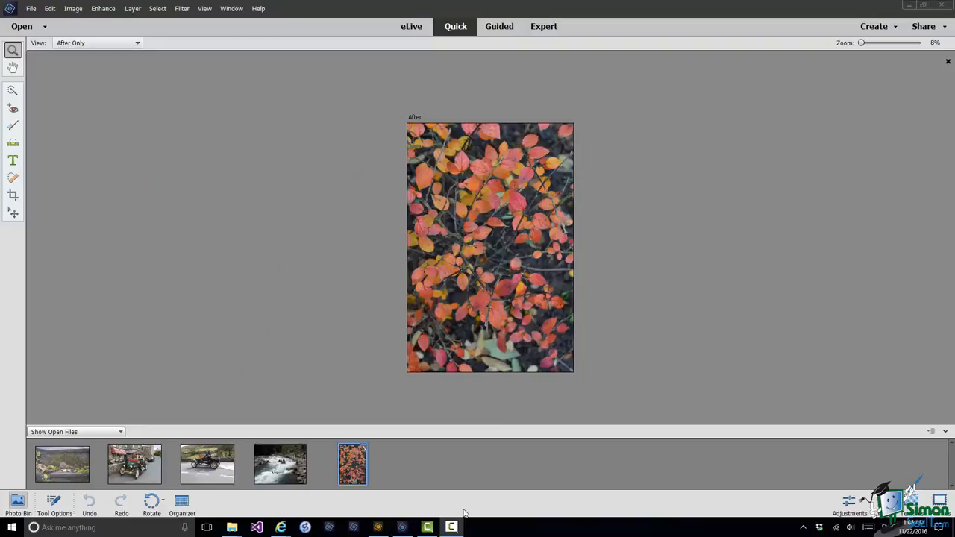
left_click(931, 434)
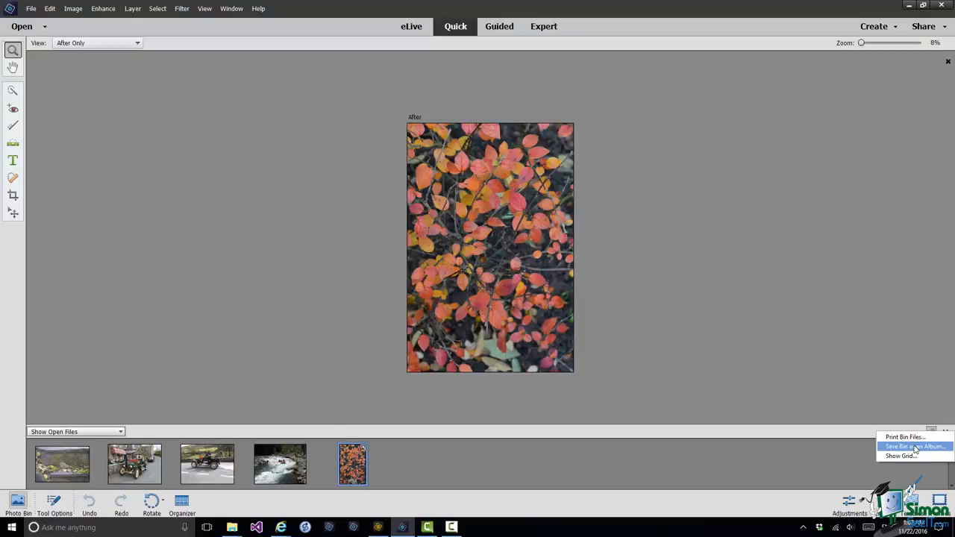
- Open the Saving Files preferences to examine the file saving and compatibility options
left_click(50, 11)
left_click(50, 9)
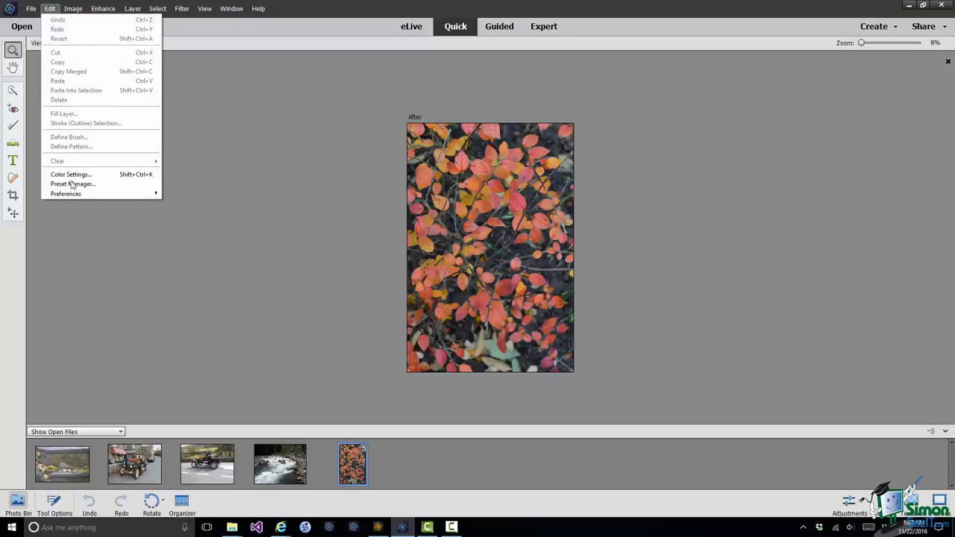
mouse_move(71, 196)
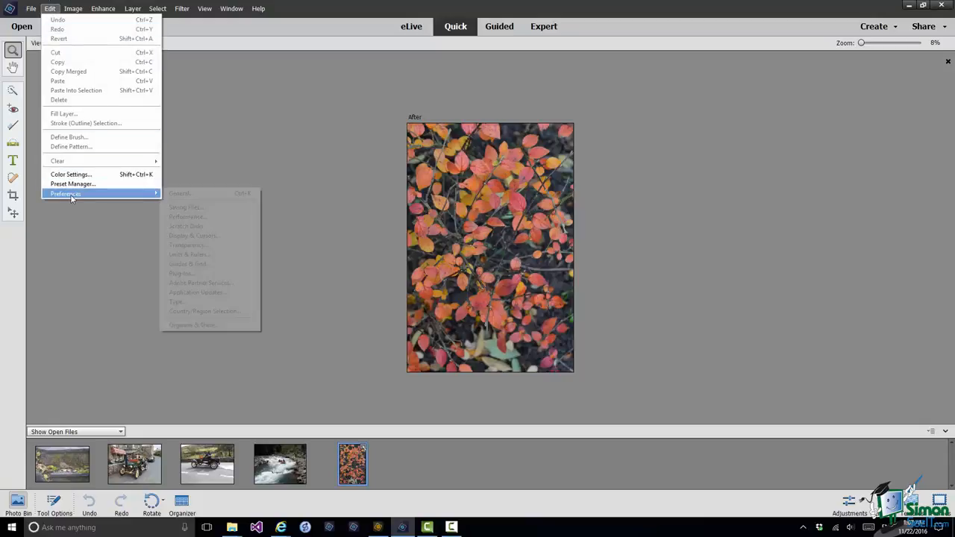
left_click(191, 208)
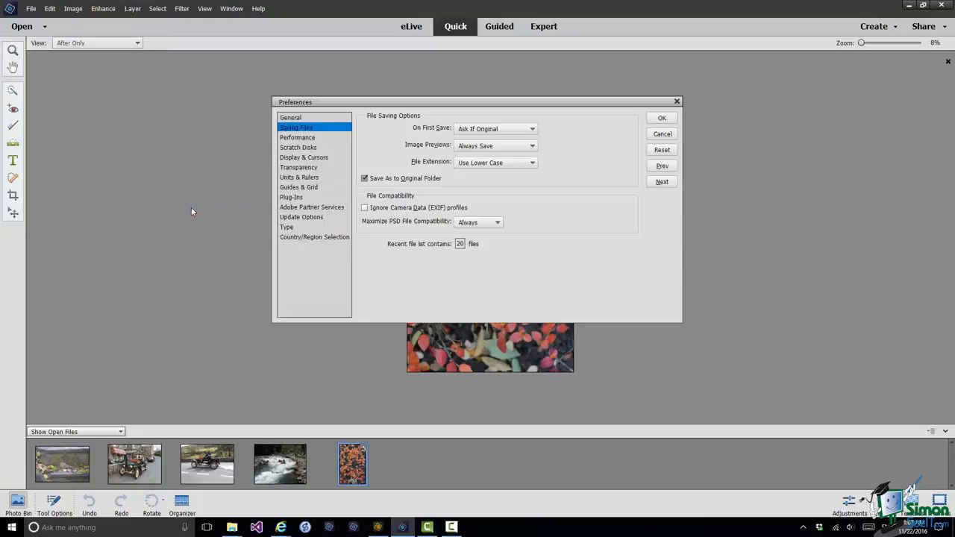